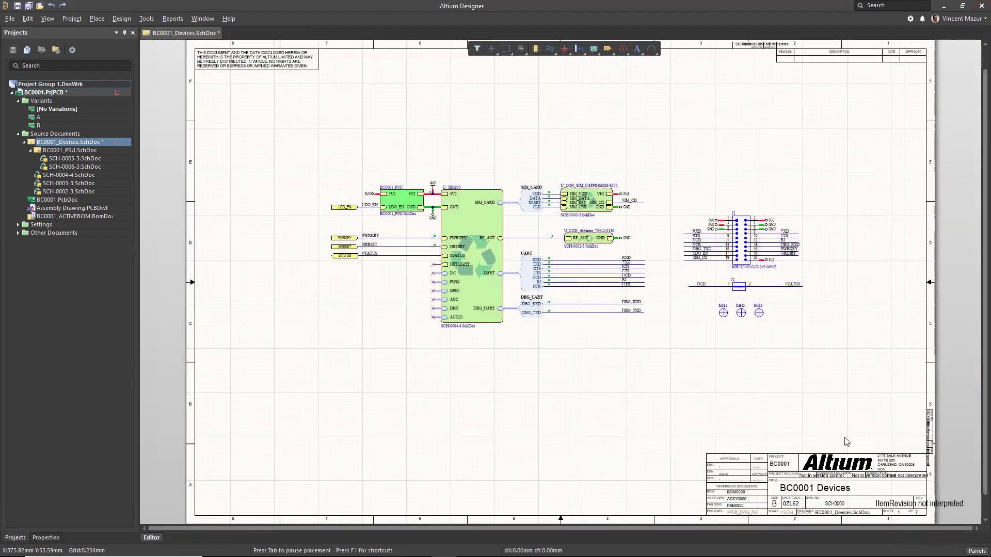
- Bring up the Panels menu from the bottom-right corner over the BC0001 Devices schematic
click(977, 550)
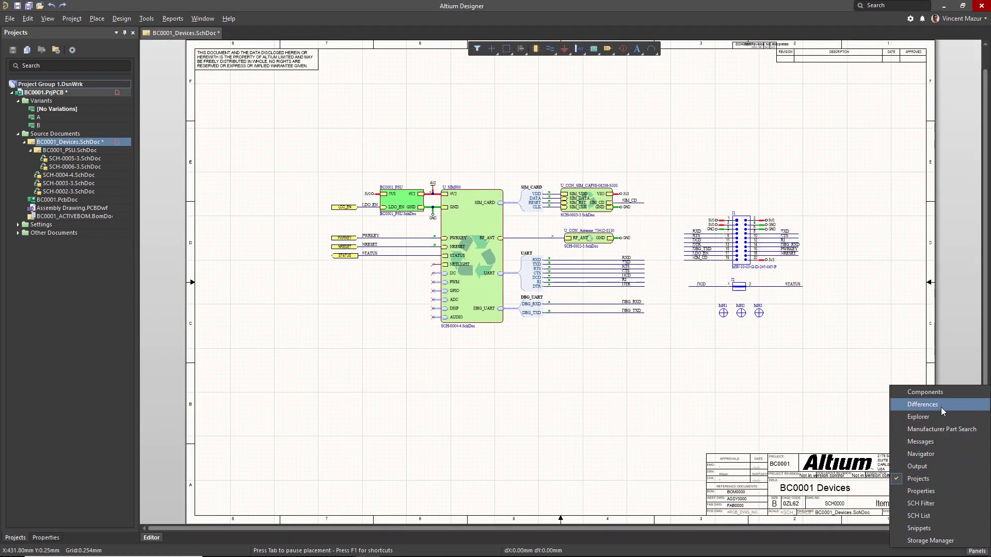
- Show the Components panel filtered to the 52 Capacitor parts, with parametric filters displayed
click(924, 393)
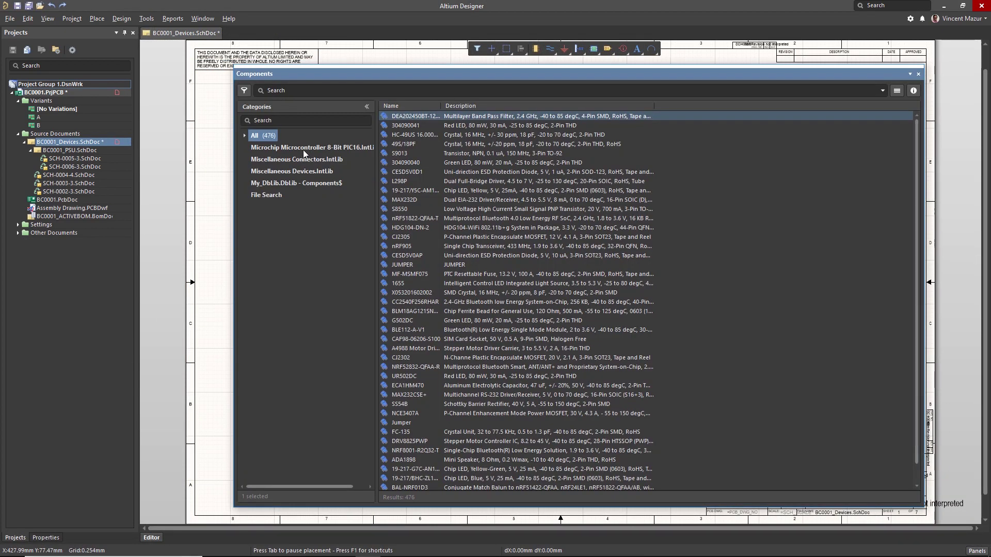
click(243, 134)
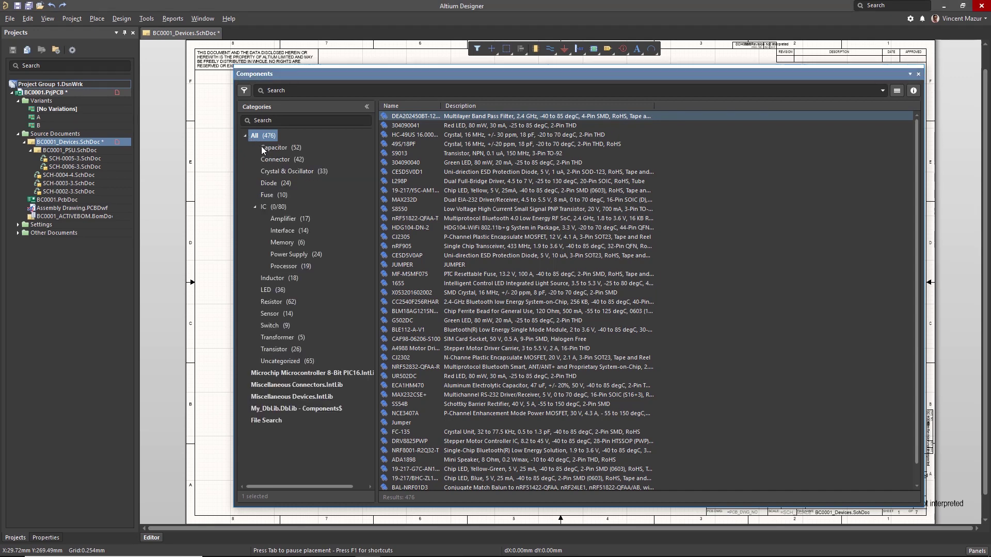
click(261, 147)
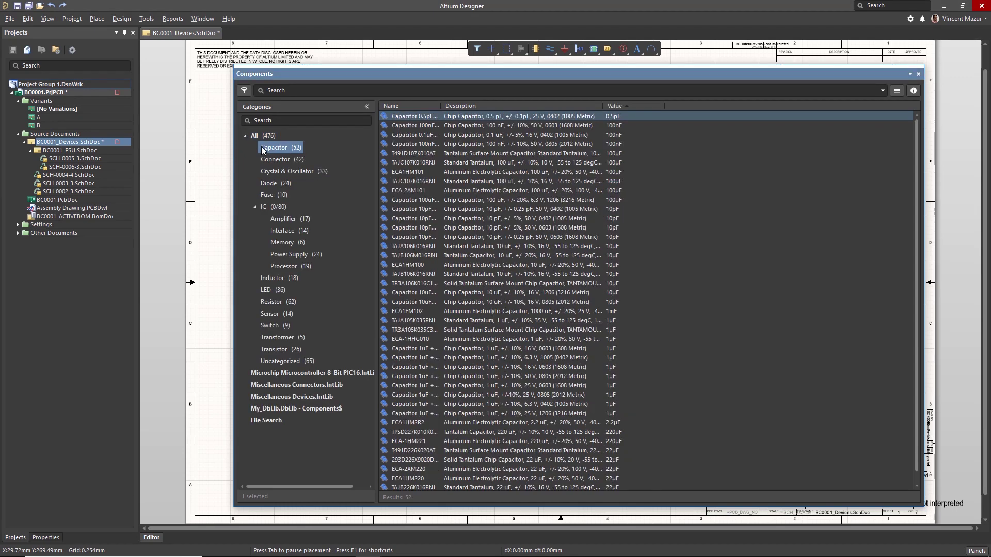
click(244, 92)
- Search the capacitors for 100nF, narrowing the list to three parts
click(269, 92)
text(10)
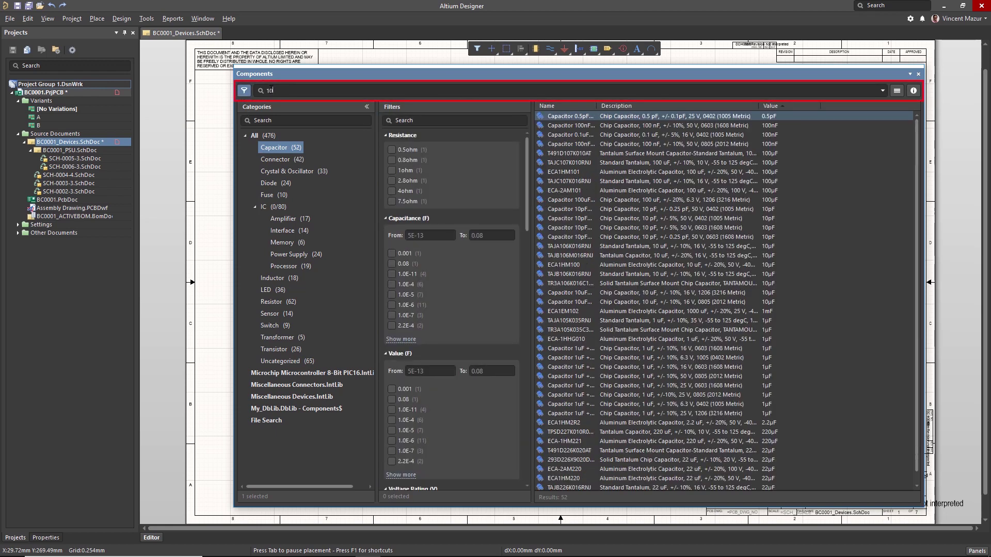
text(0nF)
key(Return)
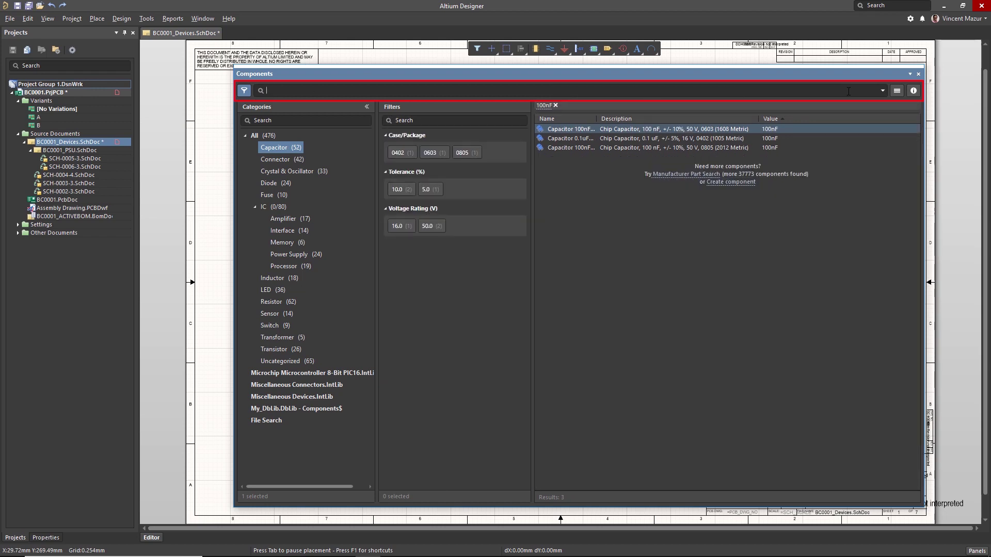
- Review the installed File-based Libraries, then show the 0603 100nF capacitor's details
click(896, 91)
click(900, 101)
click(497, 141)
click(742, 121)
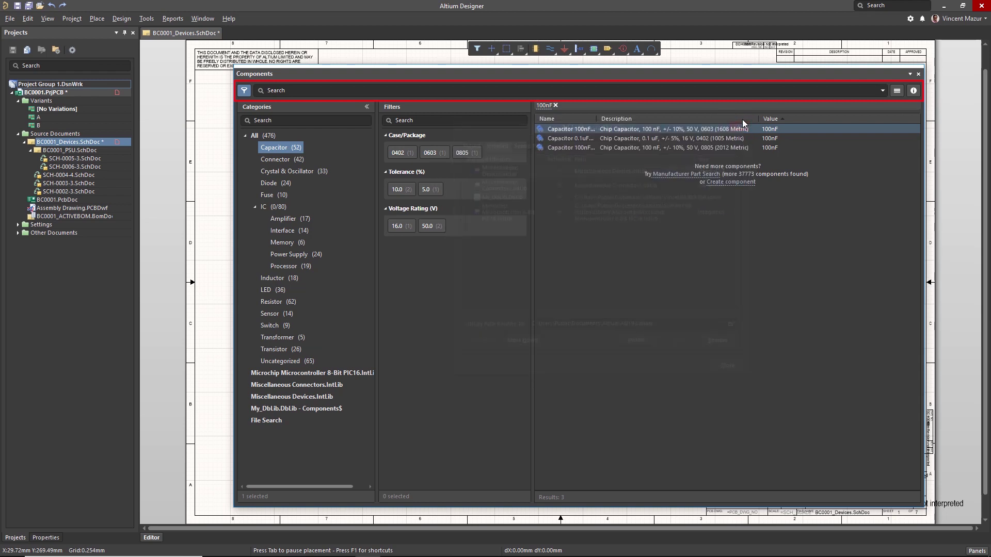
click(914, 91)
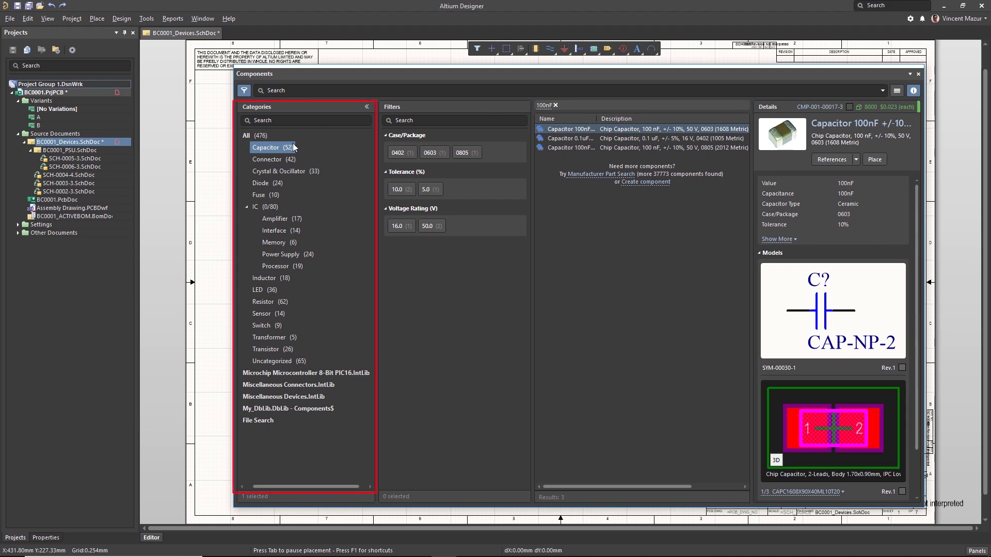
- Browse the Amplifier parts, then the PIC16, Miscellaneous Connectors and My_DbLib libraries
click(274, 217)
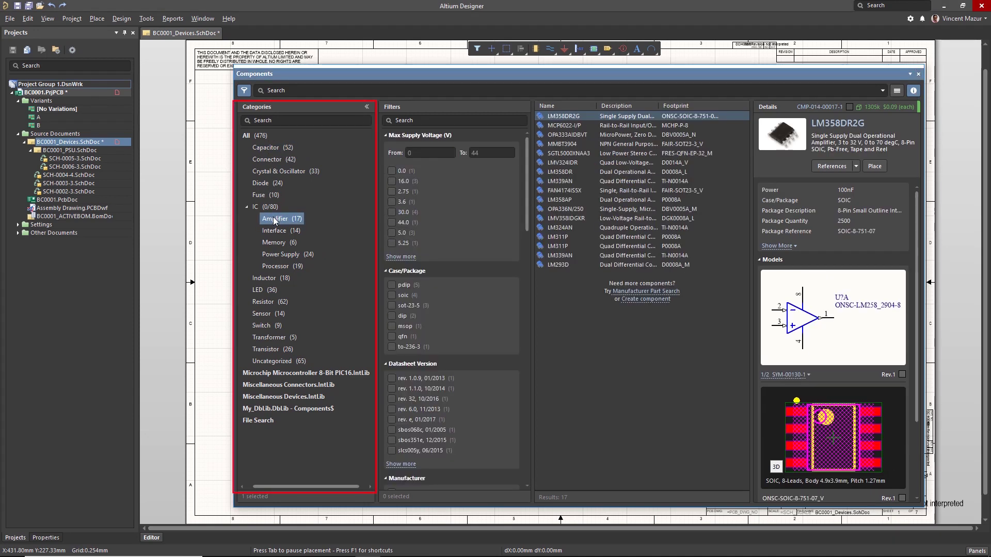
click(290, 372)
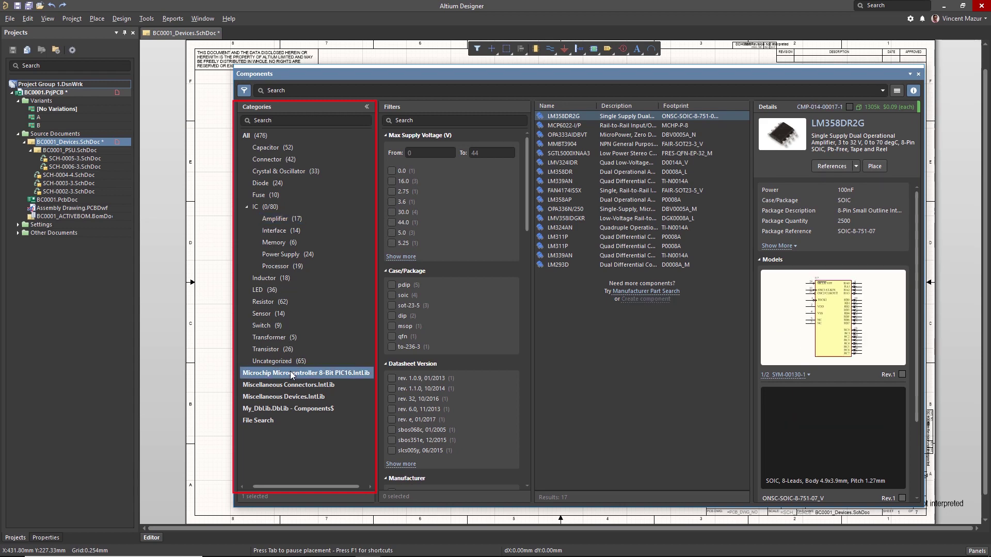
click(288, 382)
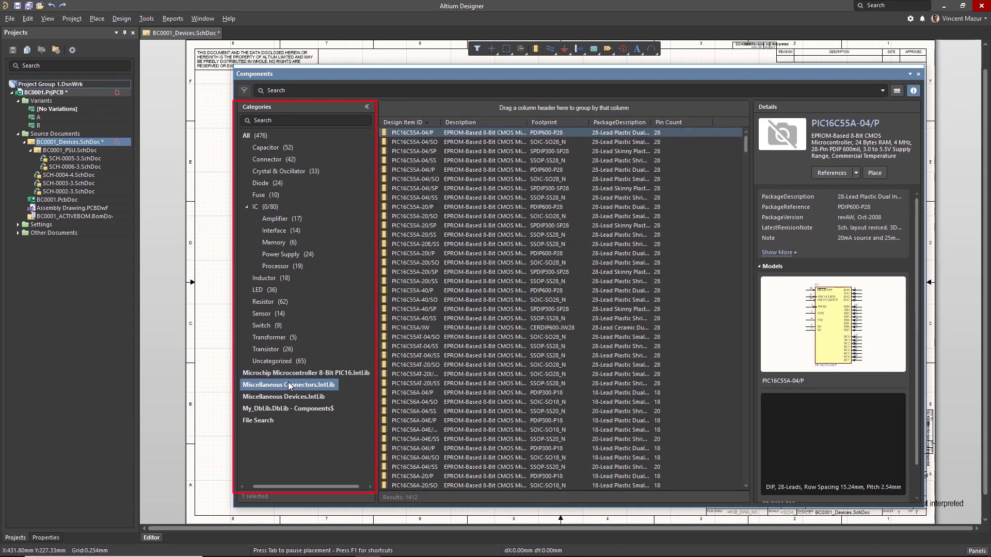
click(285, 408)
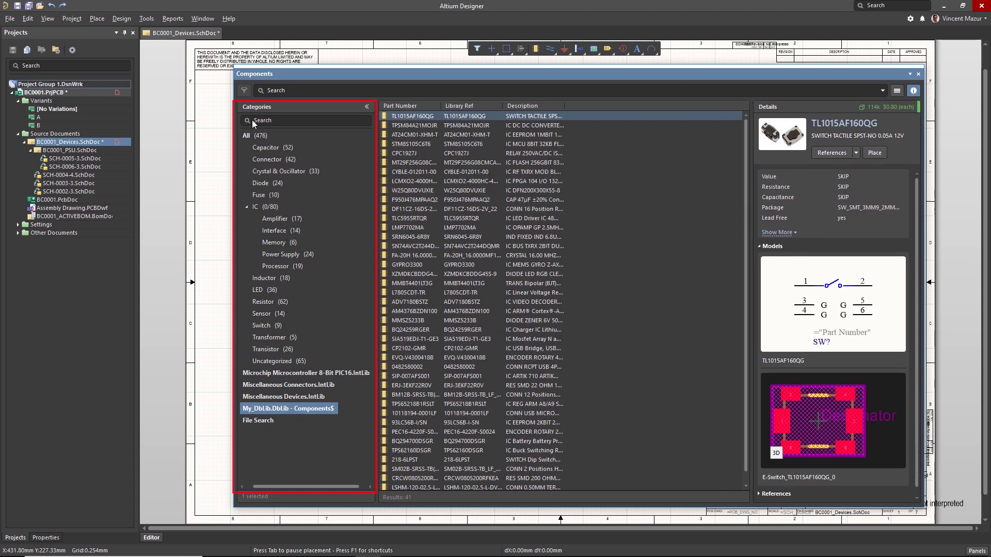
- Search the categories for 'sens', clear the search, and return to the Capacitor parts
click(252, 120)
text(sens)
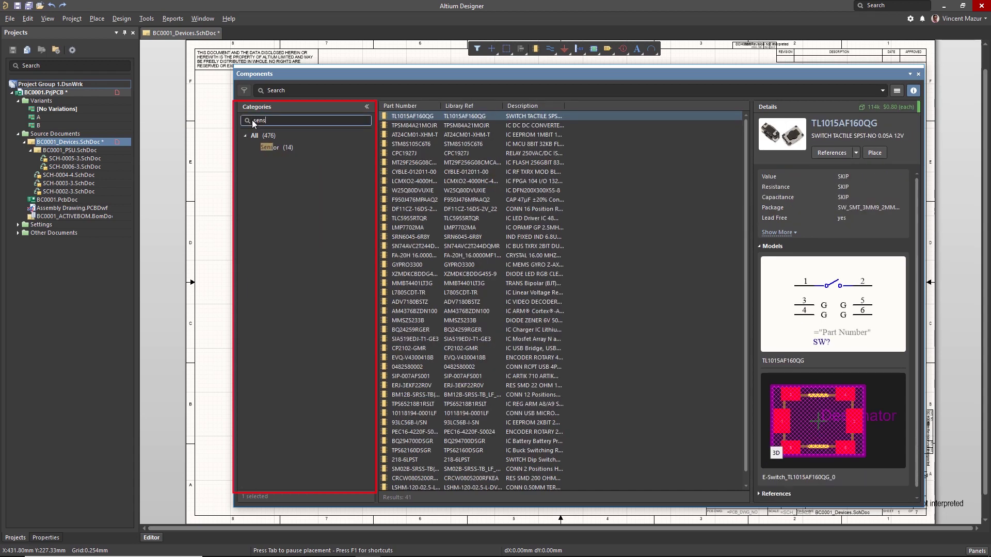
key(BackSpace)
key(BackSpace)
key(BackSpace)
key(BackSpace)
click(278, 147)
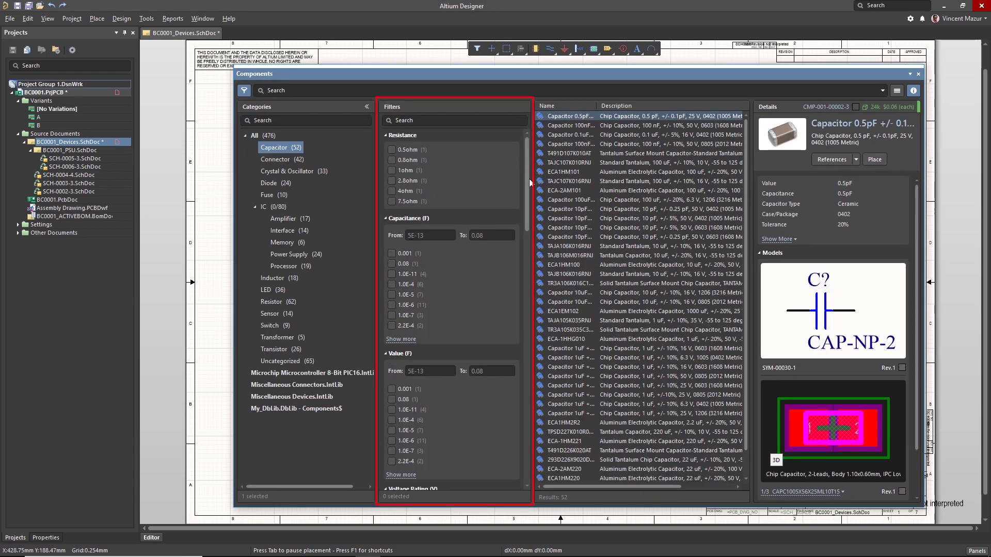
- Switch to the Processor parts and keep only Atmel-made processors
mouse_move(526, 163)
mouse_down()
mouse_move(525, 240)
mouse_move(522, 166)
mouse_up()
click(287, 265)
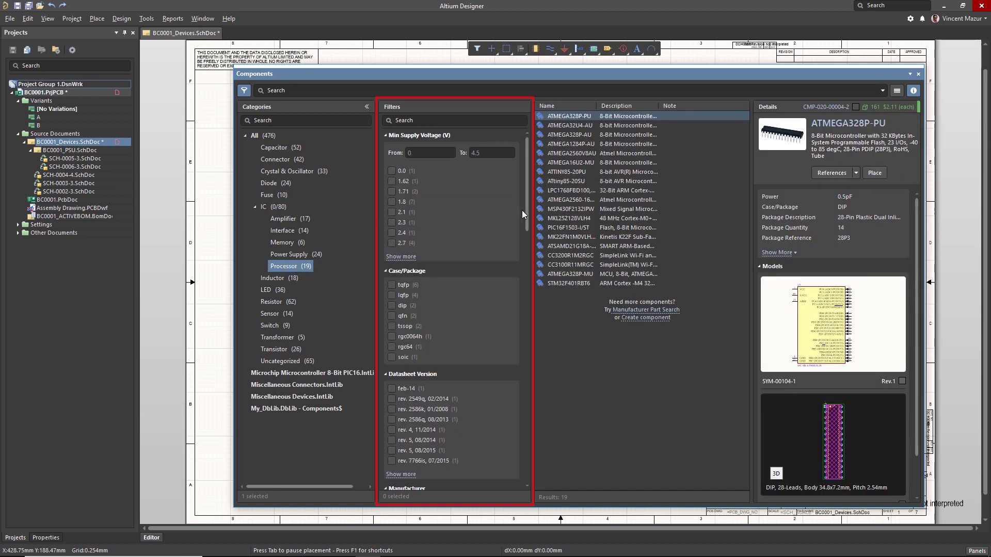
scroll(524, 241, down, 3)
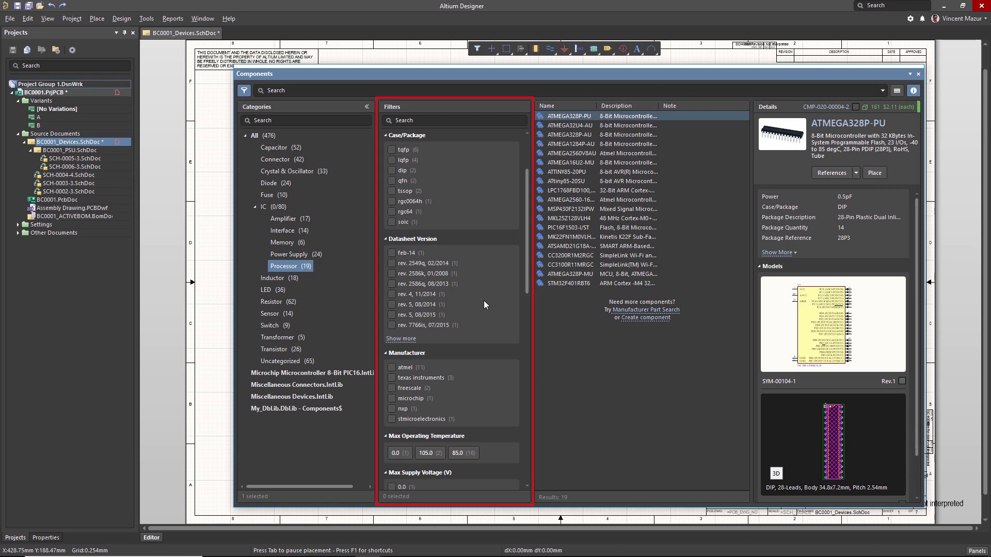
click(392, 367)
- Search processors for 'AT', view the ATtiny85 SOIC and DIP parts, then remove the filters
click(280, 89)
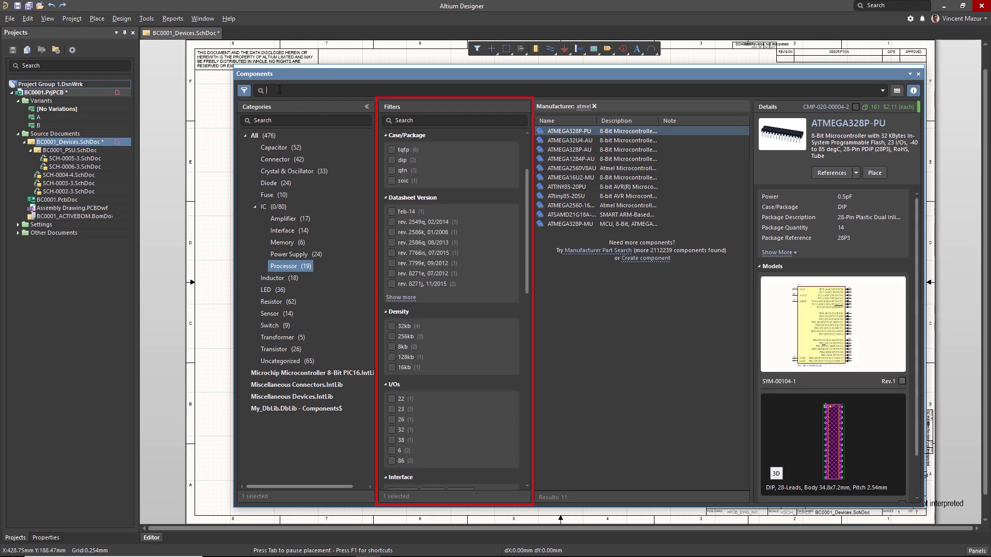
text(ATT)
key(Return)
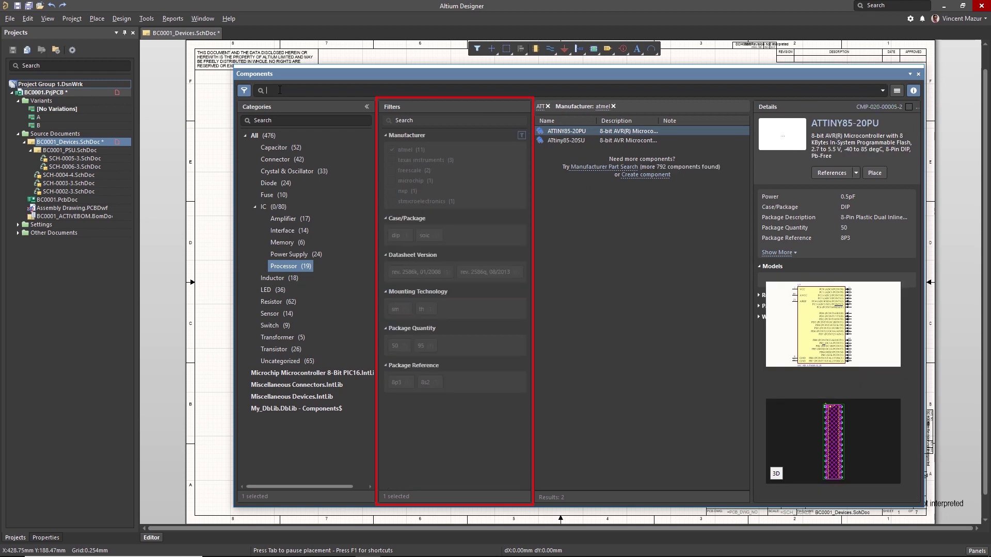
click(628, 140)
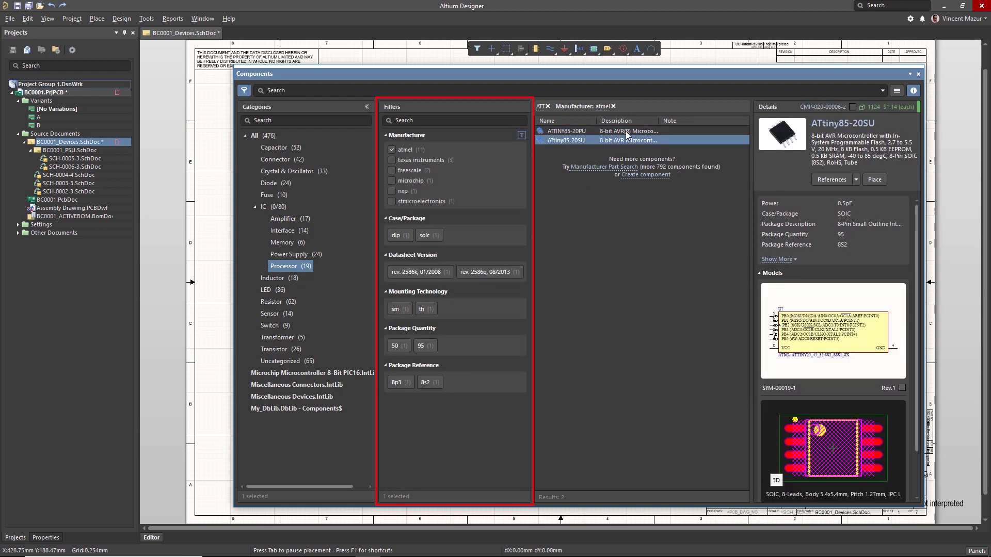
click(626, 131)
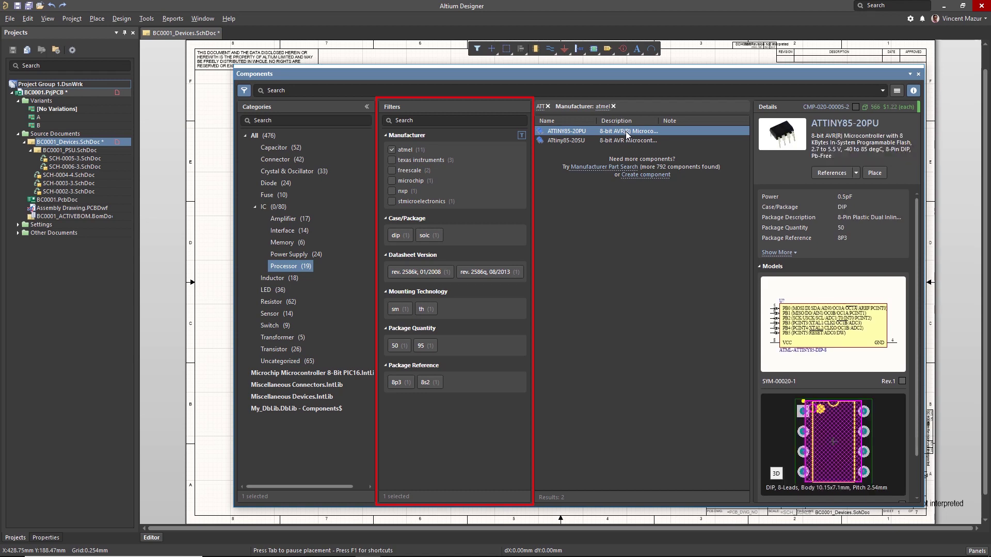
click(548, 106)
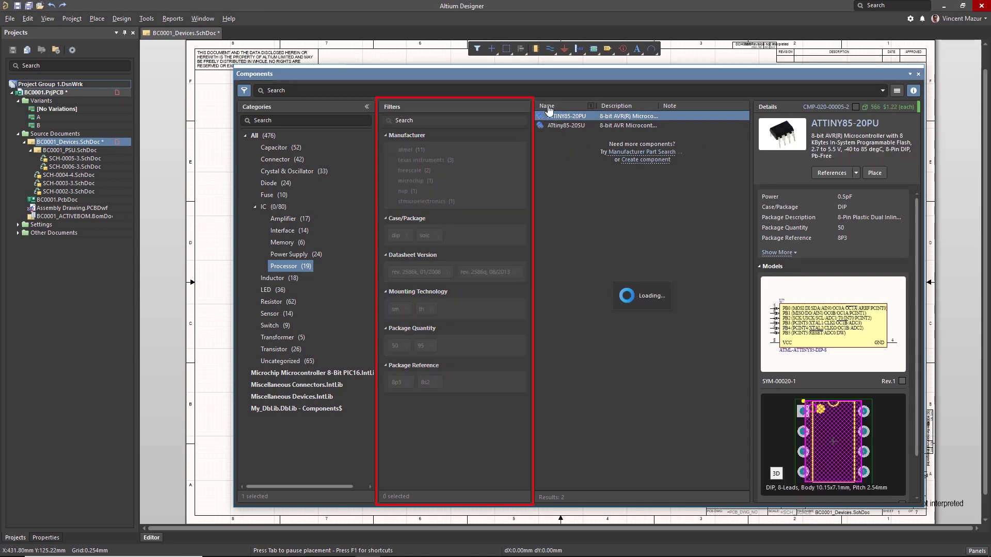
- Search the filter list for I/O and RAM options, then clear the search
click(397, 120)
text(I/)
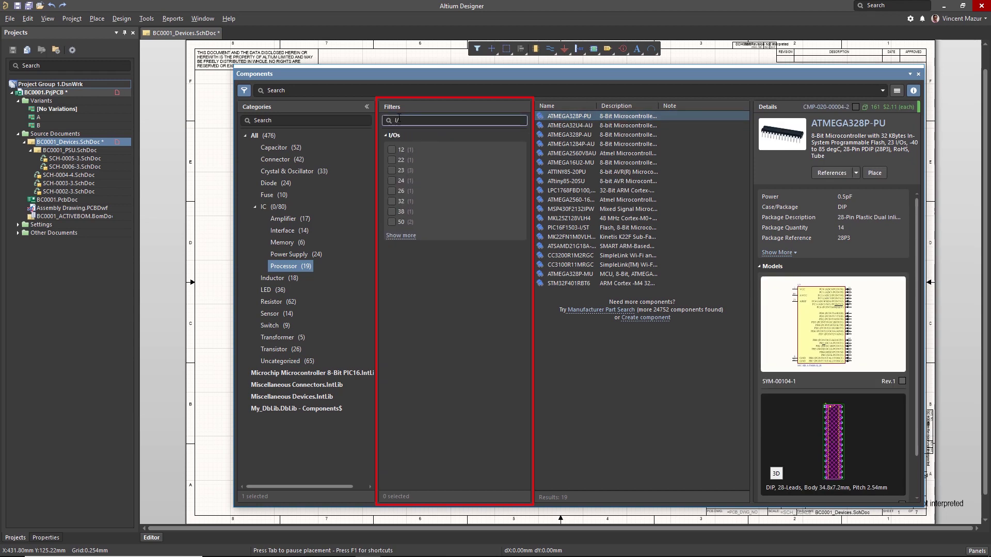
key(BackSpace)
key(BackSpace)
text(RAM)
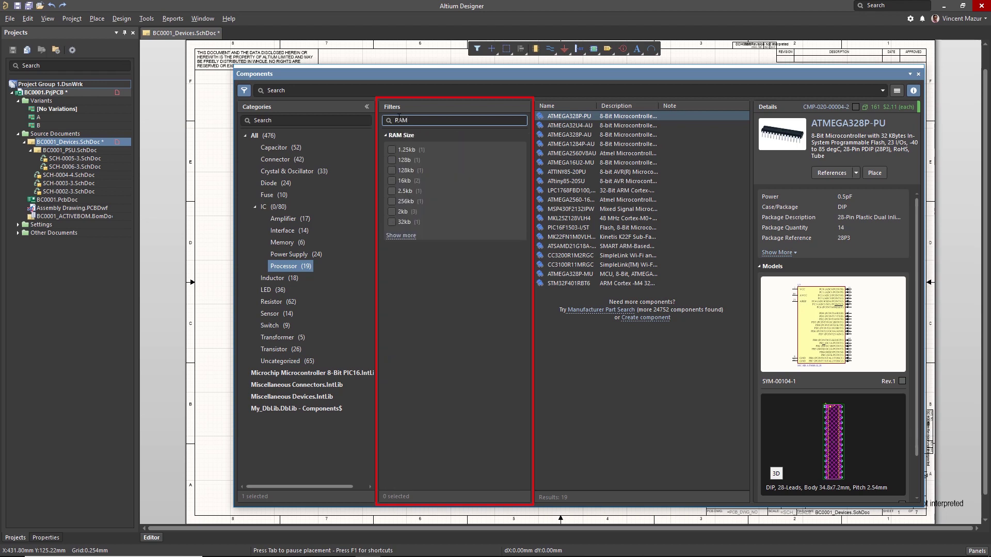
key(BackSpace)
key(BackSpace)
key(BackSpace)
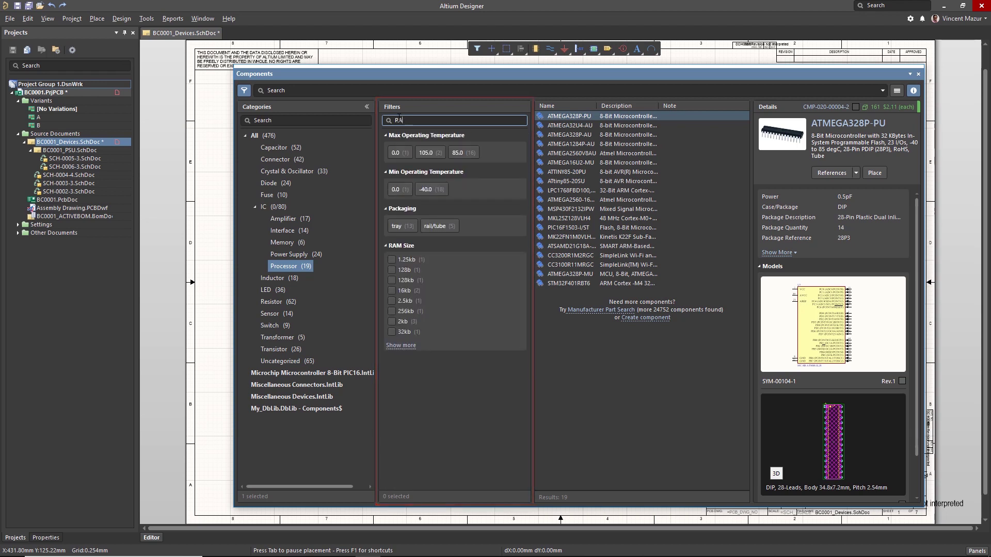
- Show the Capacitor parts with widened Description and Name columns
click(274, 148)
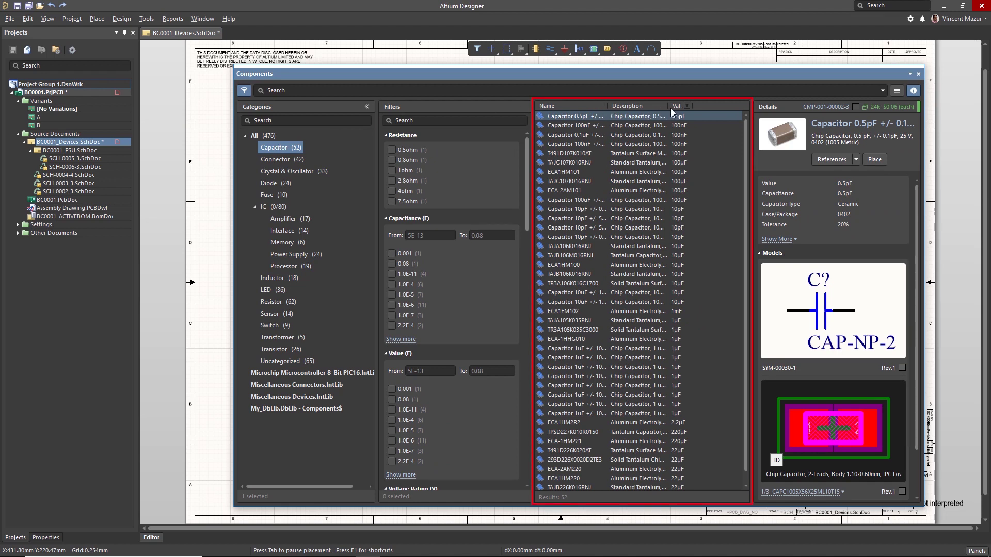
mouse_move(668, 106)
mouse_down()
mouse_move(687, 106)
mouse_move(669, 106)
mouse_up()
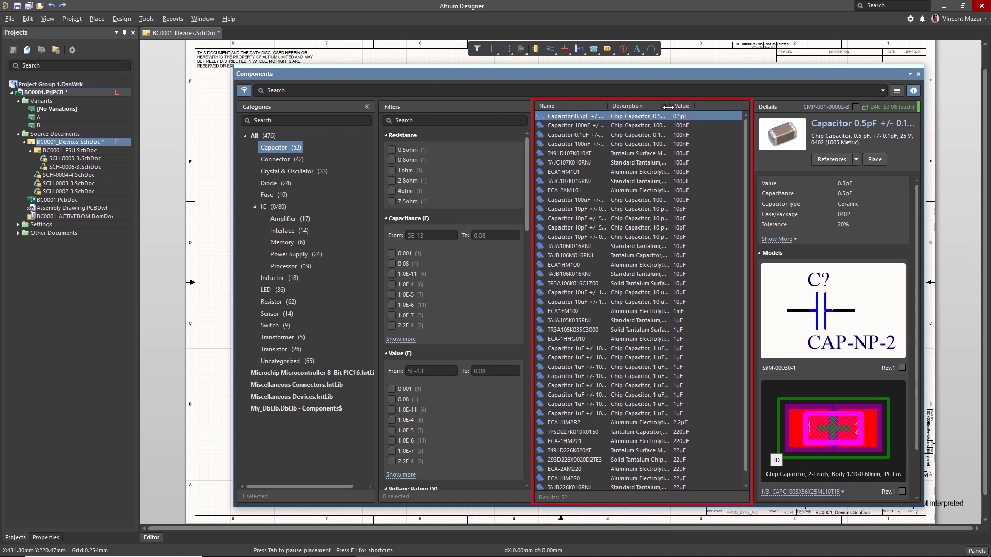
right_click(586, 105)
click(597, 111)
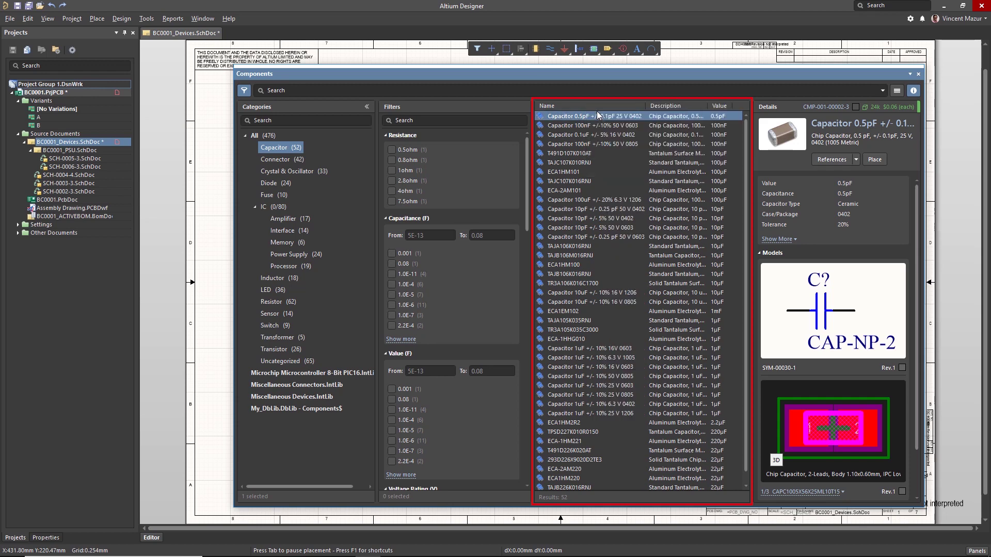
- Filter the capacitors by 1uF value, try a 16 V rating, then drop the voltage filter
click(728, 107)
click(736, 195)
click(282, 91)
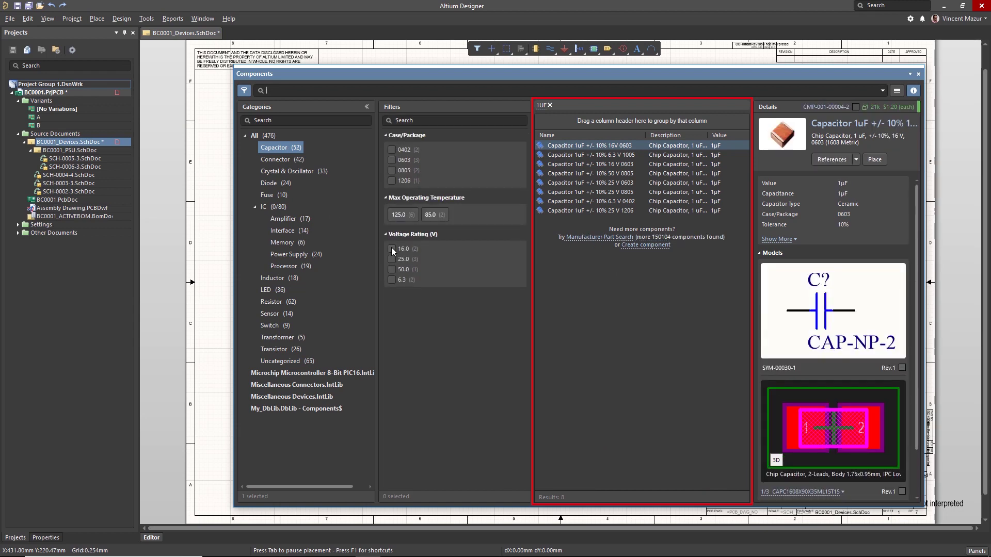
click(392, 248)
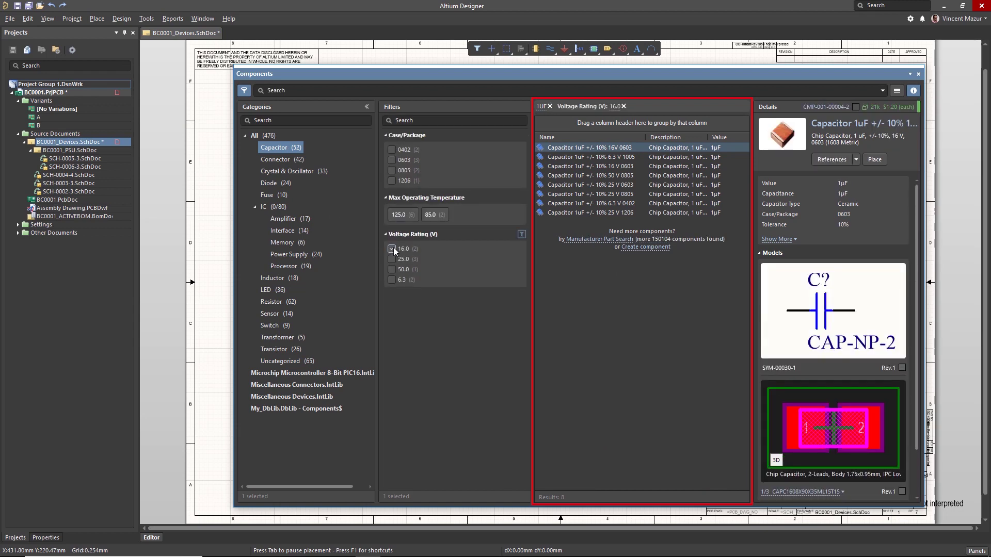
click(606, 107)
- Remove the 1uF filter and compare the TAJB106M016RNJ tantalum with the 10uF 16 V 1206 capacitor
click(550, 105)
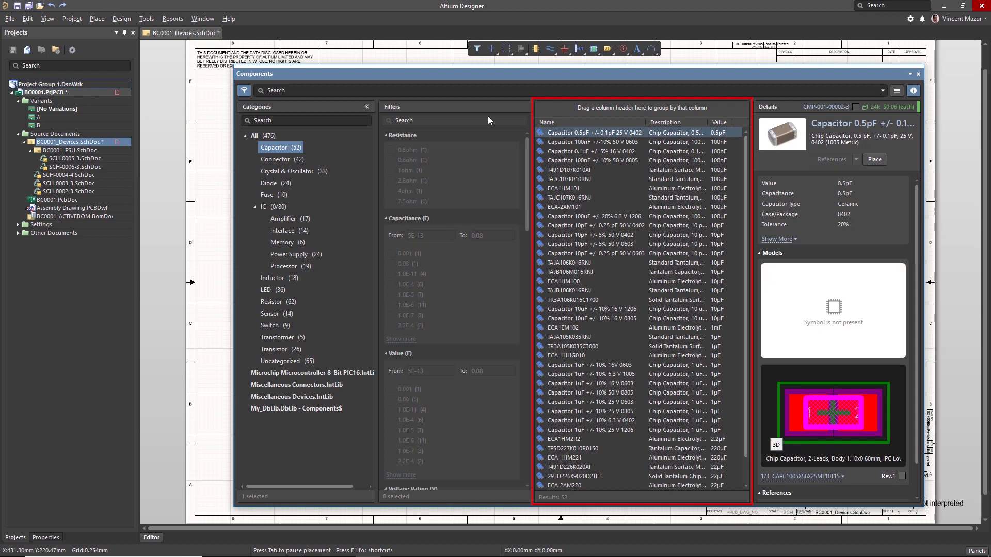
click(565, 272)
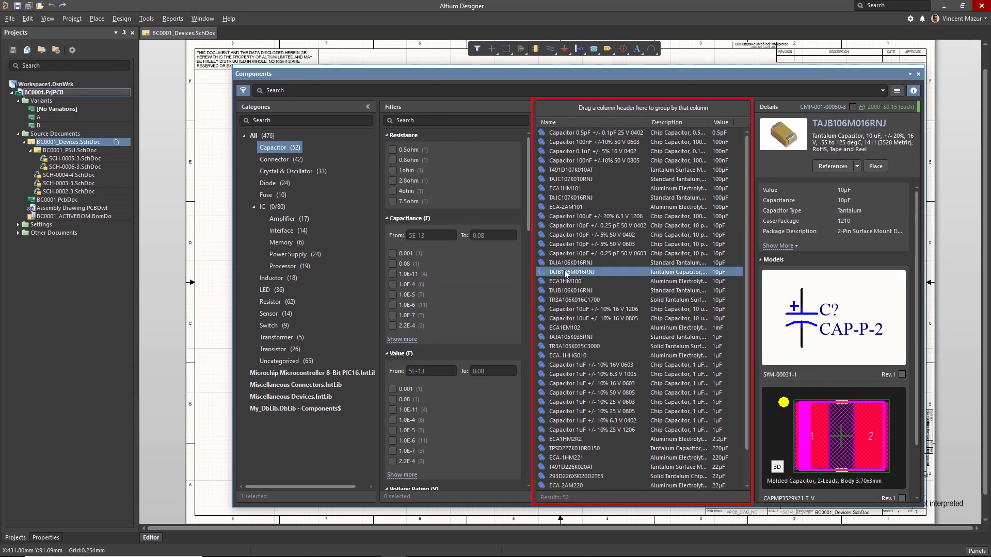
ctrl+click(583, 308)
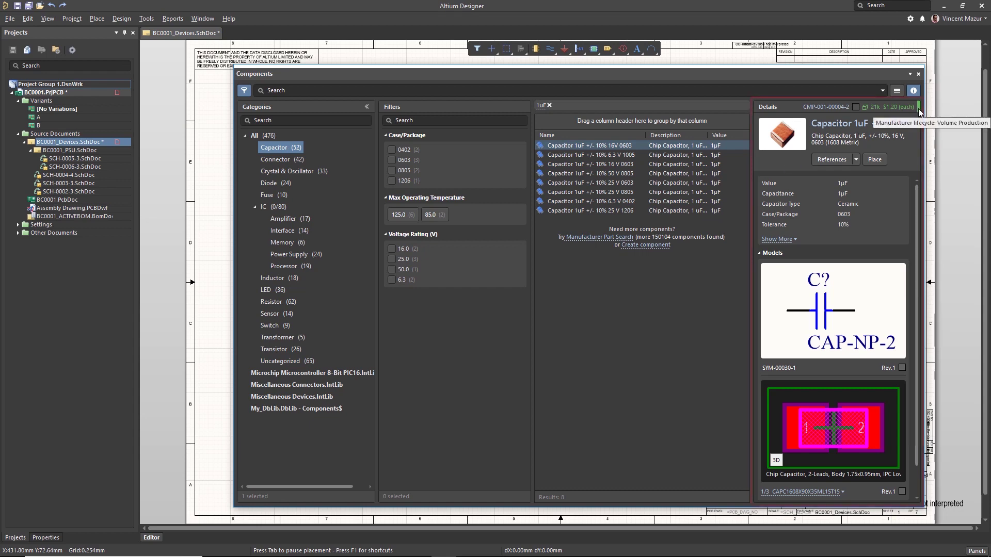
- View the 1uF 16V 0603 capacitor's datasheet from its References links
click(833, 159)
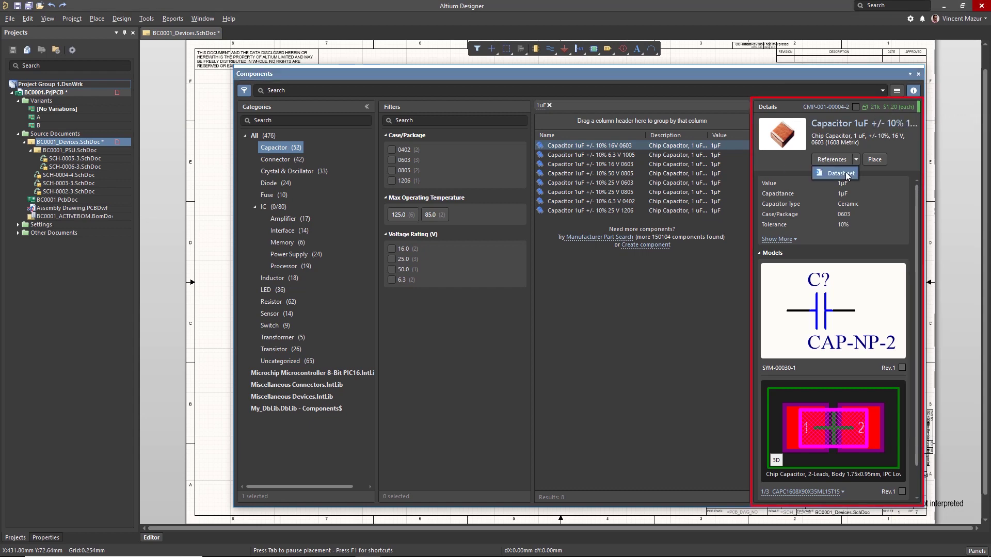
click(846, 172)
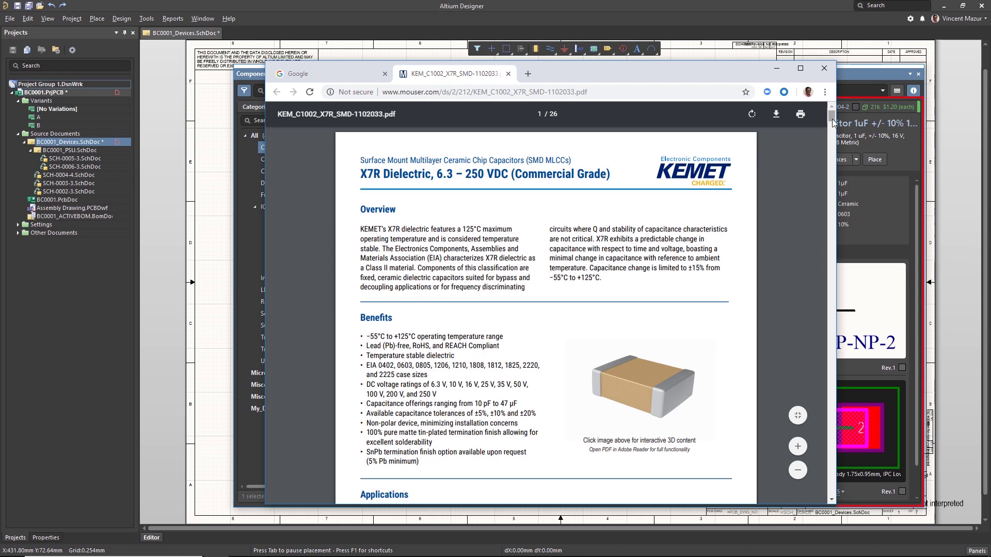
click(872, 196)
scroll(918, 248, down, 1)
- Review the capacitor's References, Part Choices, KEMET and Yageo supplier listings, and Where Used
click(760, 476)
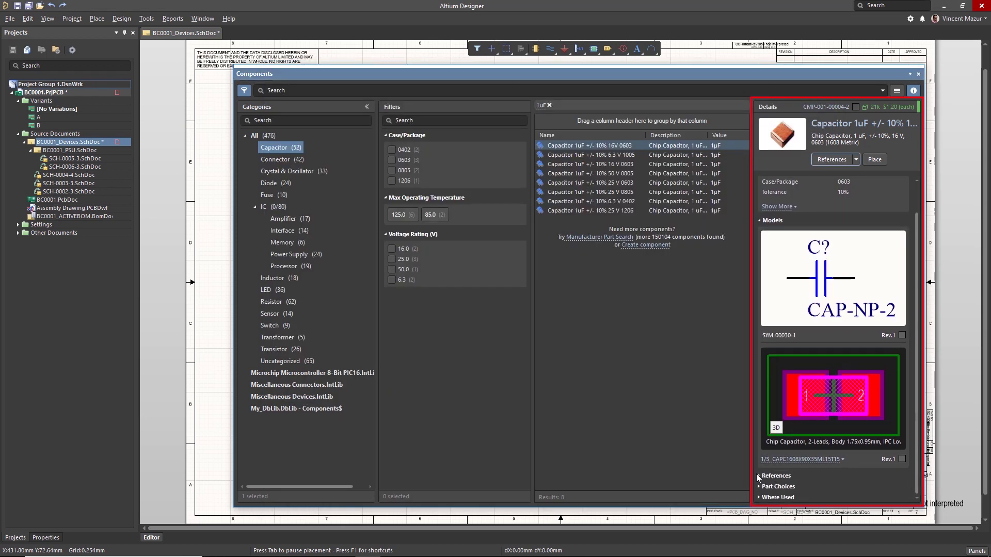
scroll(765, 493, down, 1)
click(765, 487)
scroll(912, 467, down, 2)
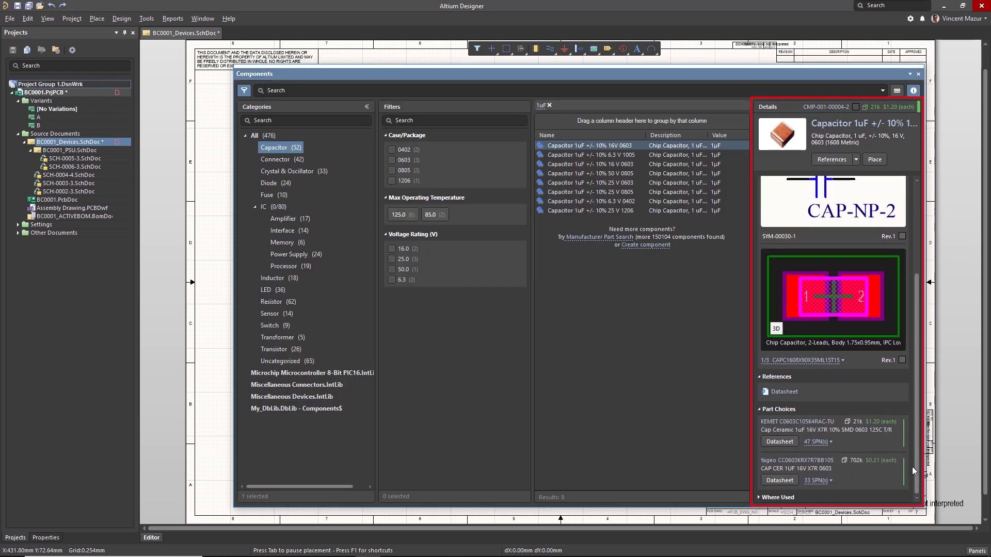
click(829, 443)
scroll(820, 445, down, 1)
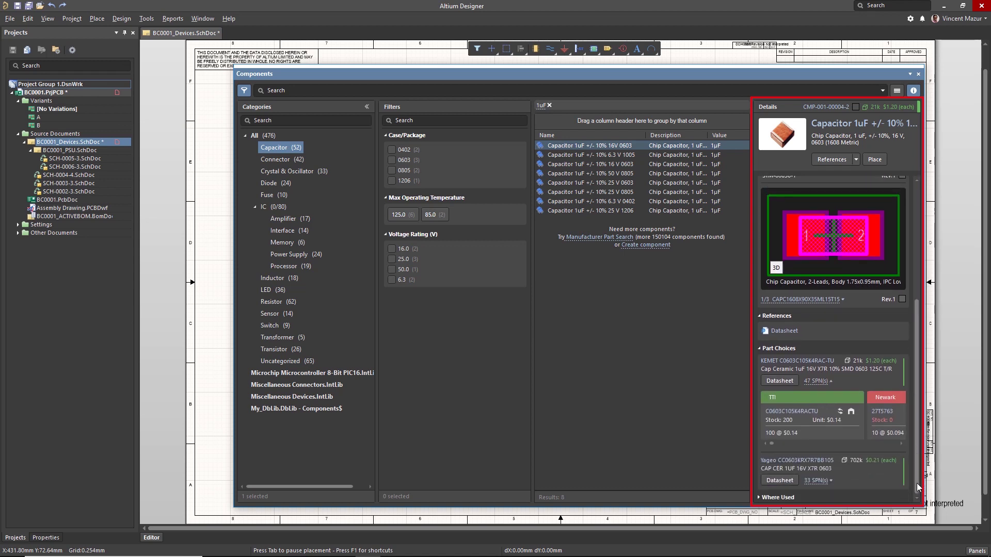
click(817, 489)
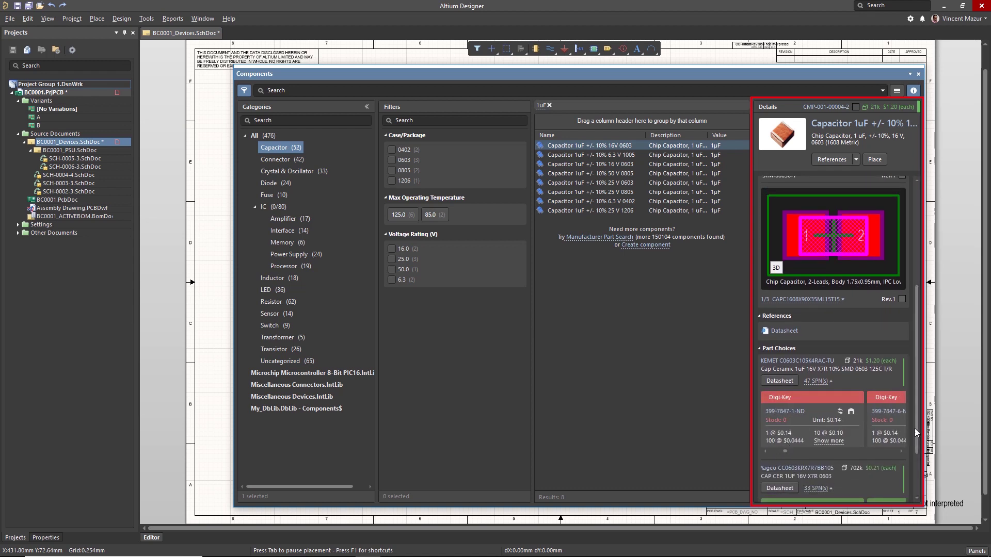
scroll(814, 489, down, 1)
scroll(772, 483, right, 3)
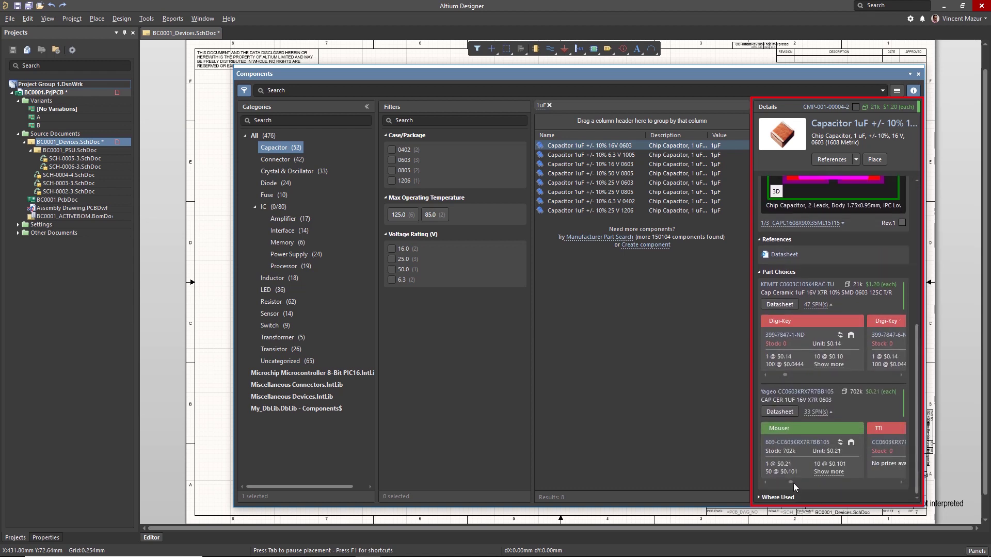
click(771, 496)
scroll(917, 477, down, 1)
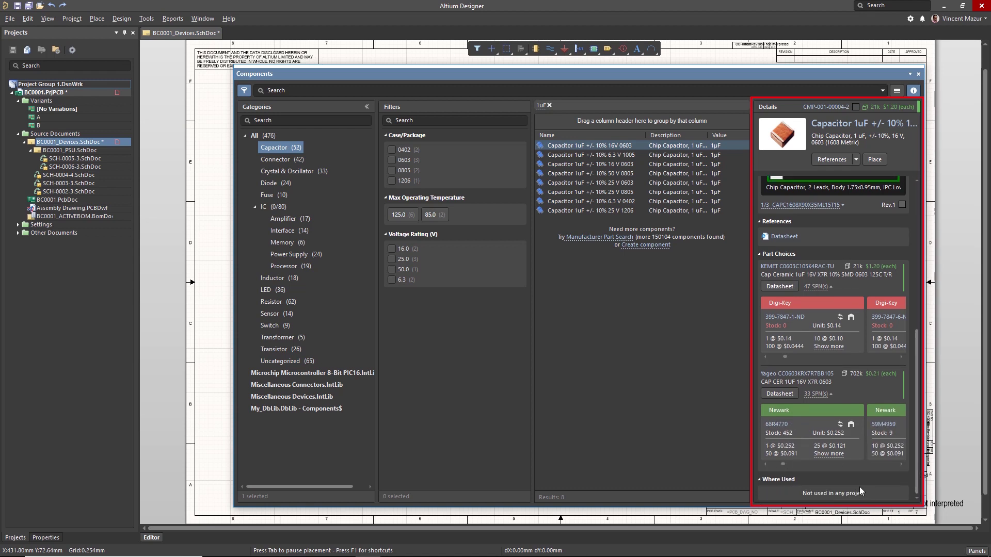
drag(234, 272, 453, 273)
- Place the 1uF 16V 0603 capacitor on the sheet and remove the 1uF filter to list all 52 capacitors
click(877, 160)
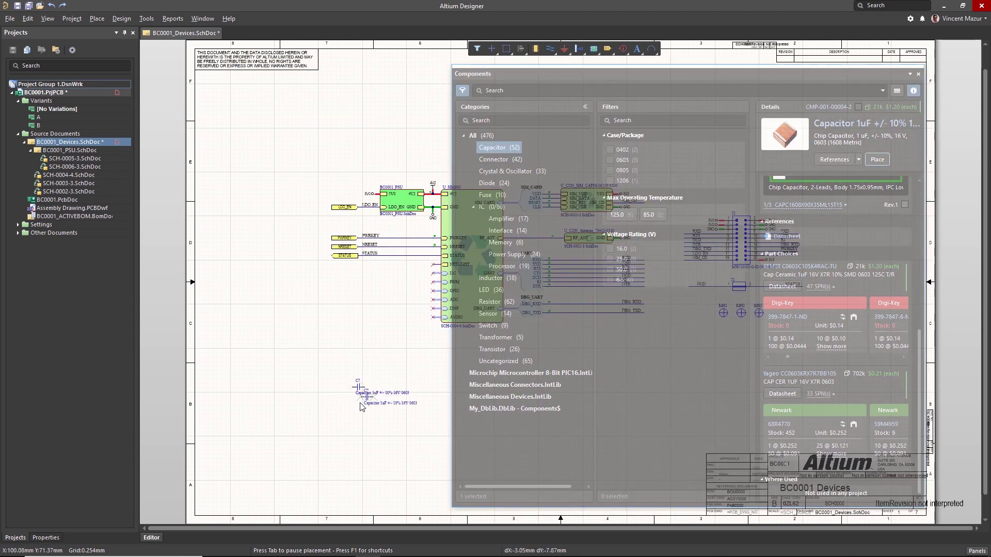
ctrl+scroll(357, 406, up, 3)
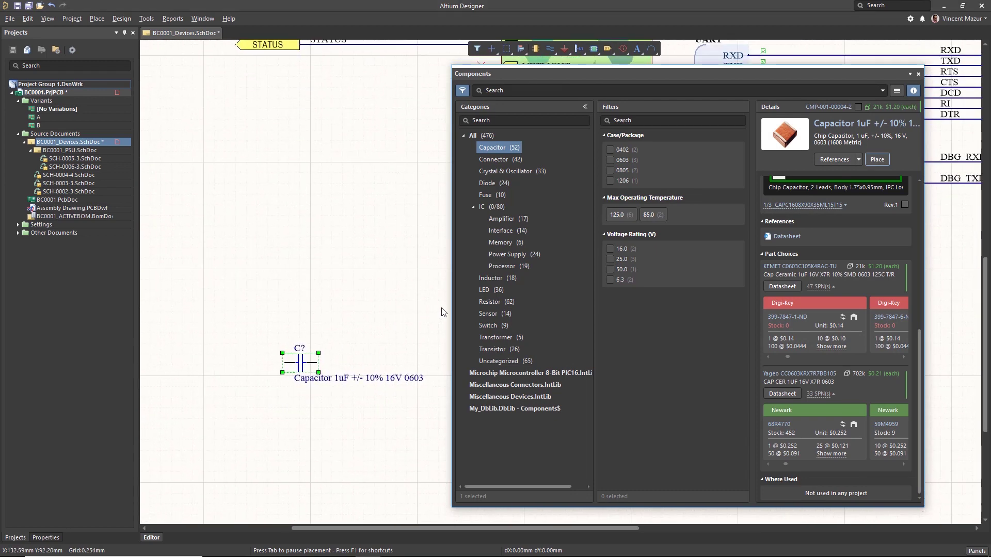
drag(451, 309, 680, 325)
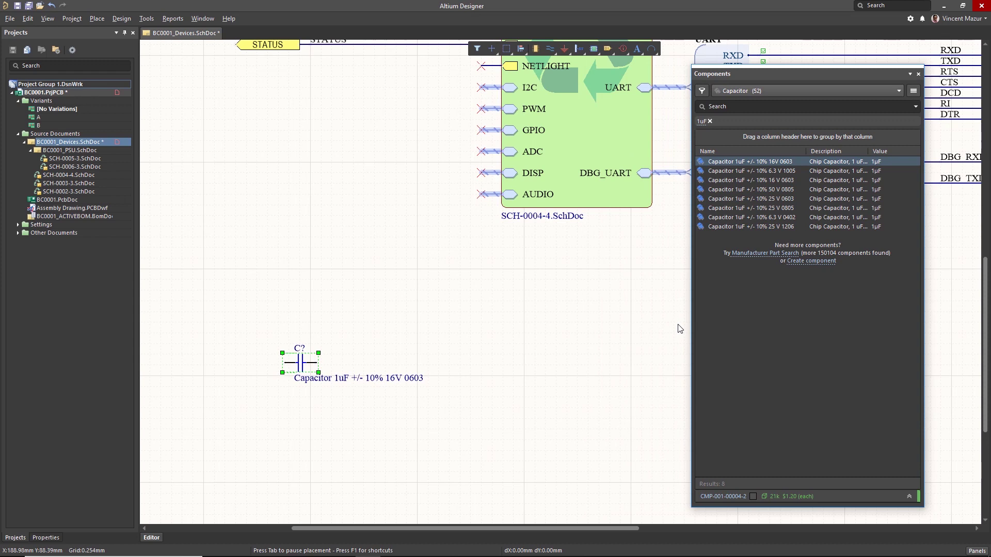
click(710, 121)
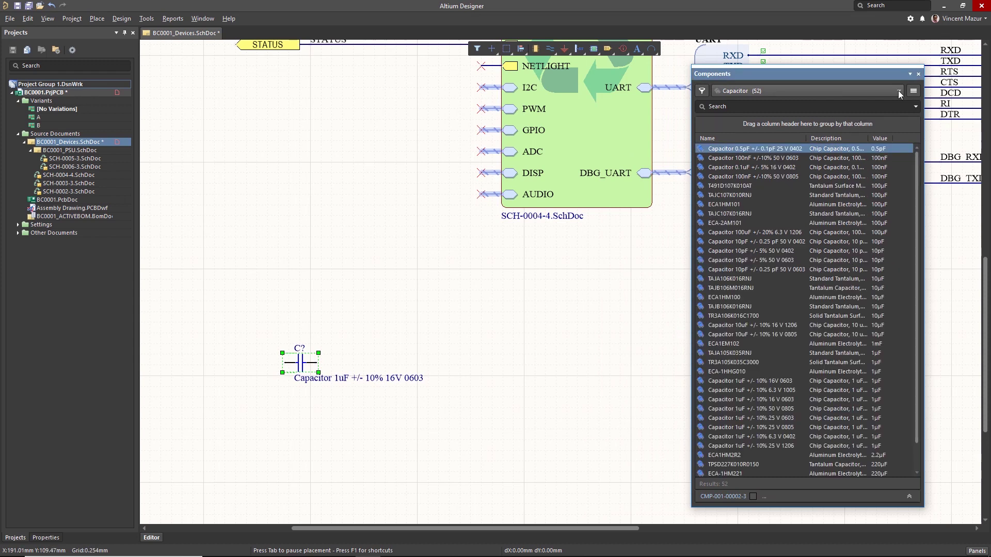